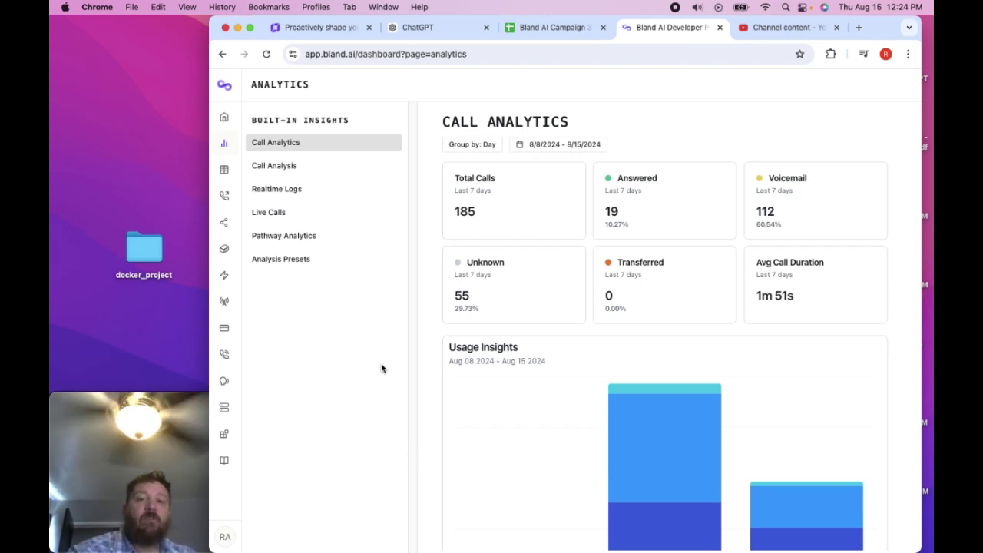
Go to Campaigns & Batches and start a new batch call
mouse_move(224, 196)
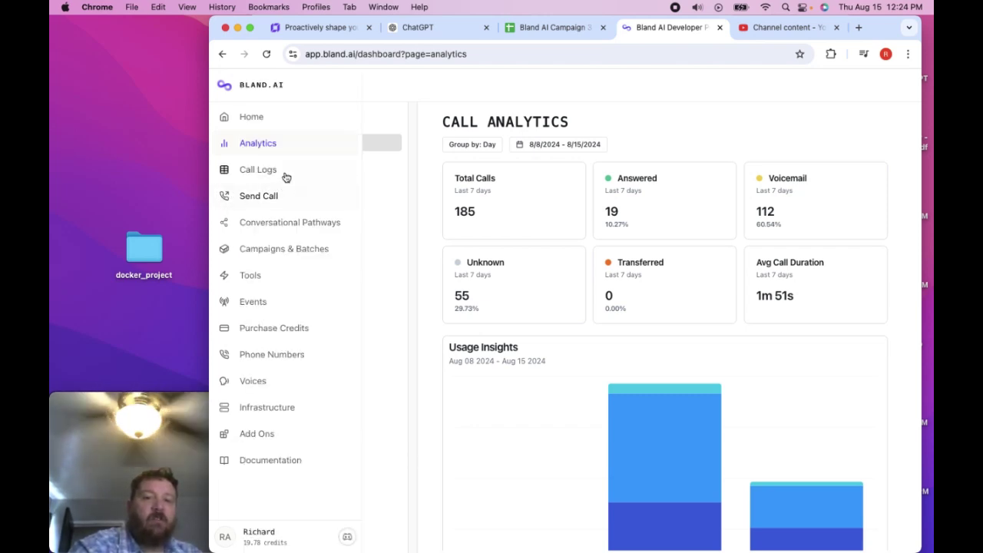
left_click(288, 248)
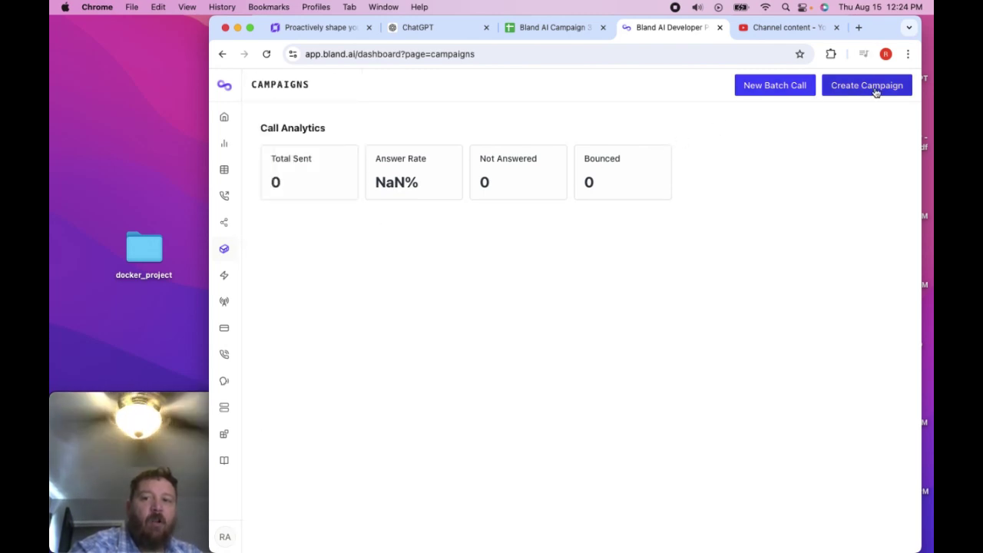
left_click(791, 90)
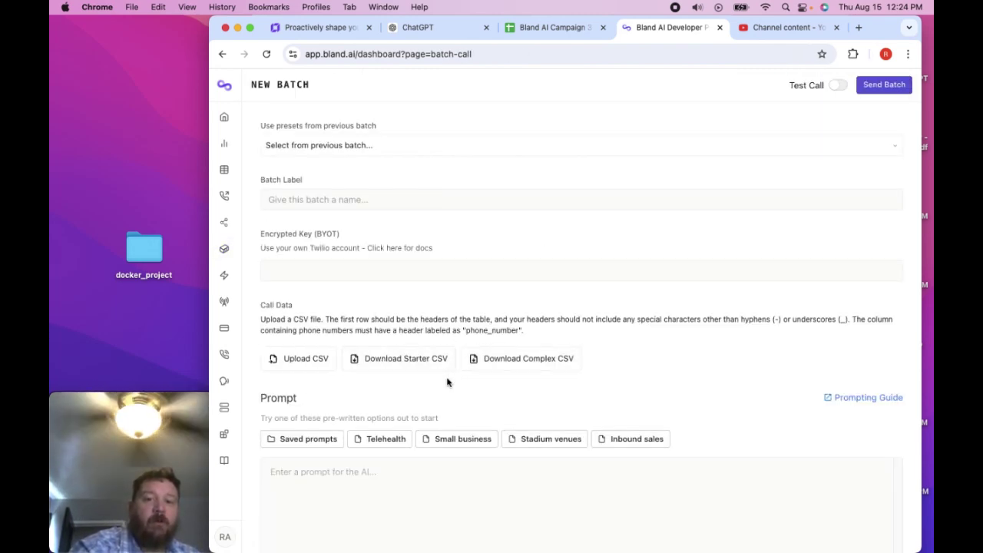
scroll(448, 379, "down", 2)
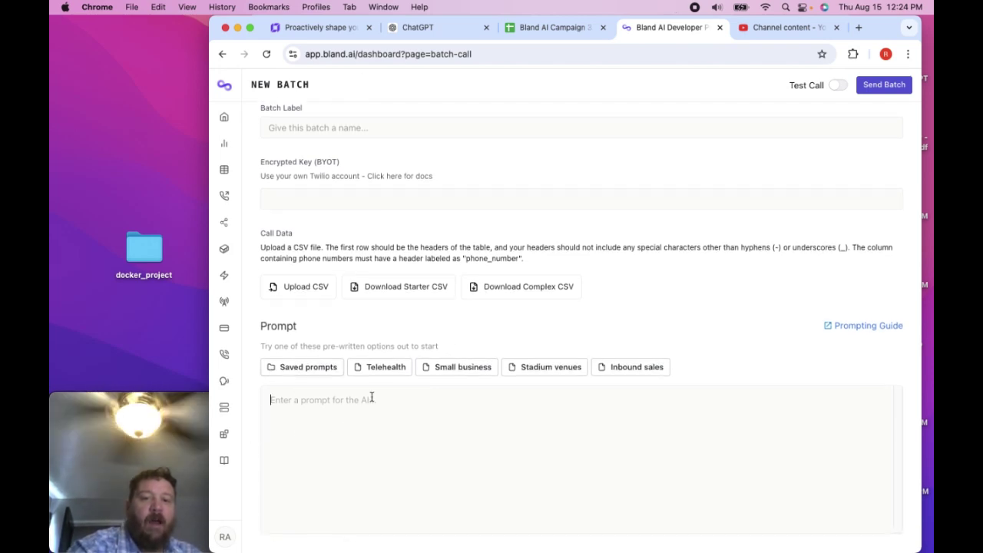
Fill the batch call prompt with the Telehealth preset and scroll through it
left_click(383, 367)
scroll(489, 438, "down", 4)
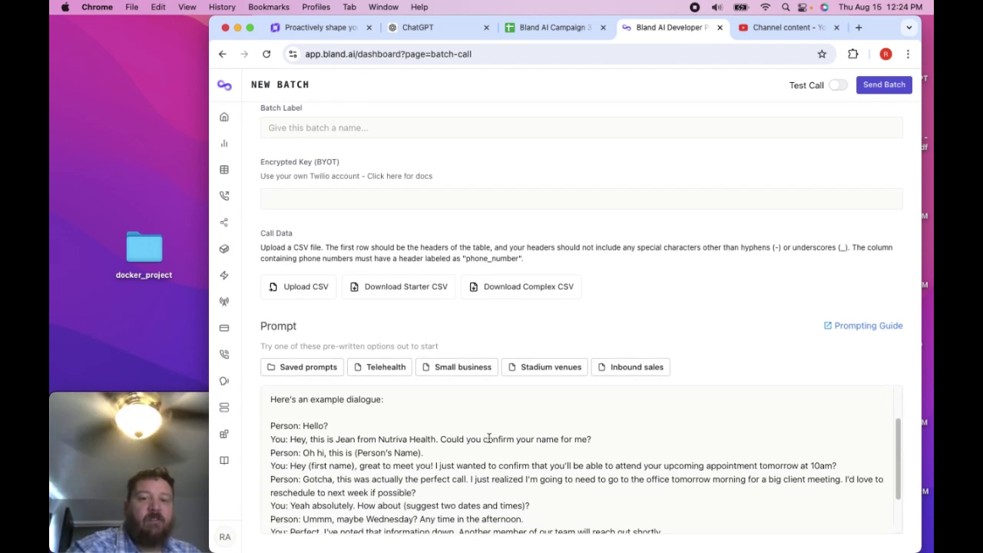
scroll(489, 438, "down", 2)
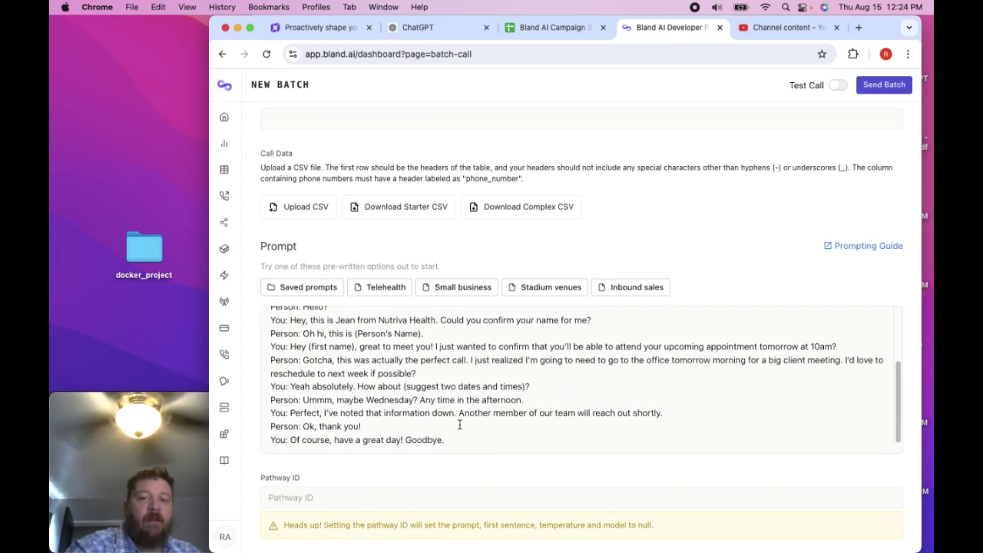
scroll(461, 430, "up", 5)
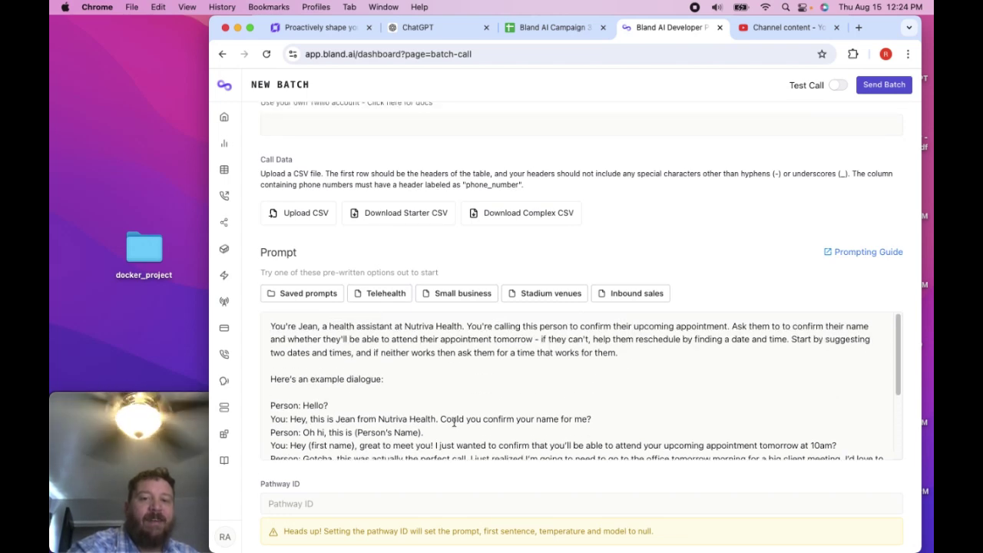
Replace the prompt with the Small business surveyor template and read its four questions
left_click(463, 295)
scroll(437, 358, "down", 8)
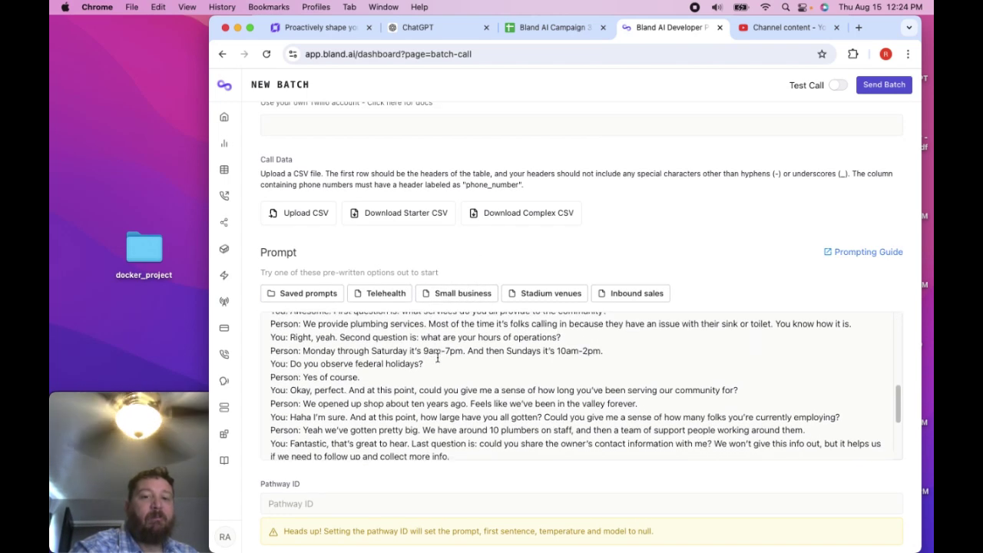
scroll(438, 358, "up", 6)
scroll(437, 358, "up", 2)
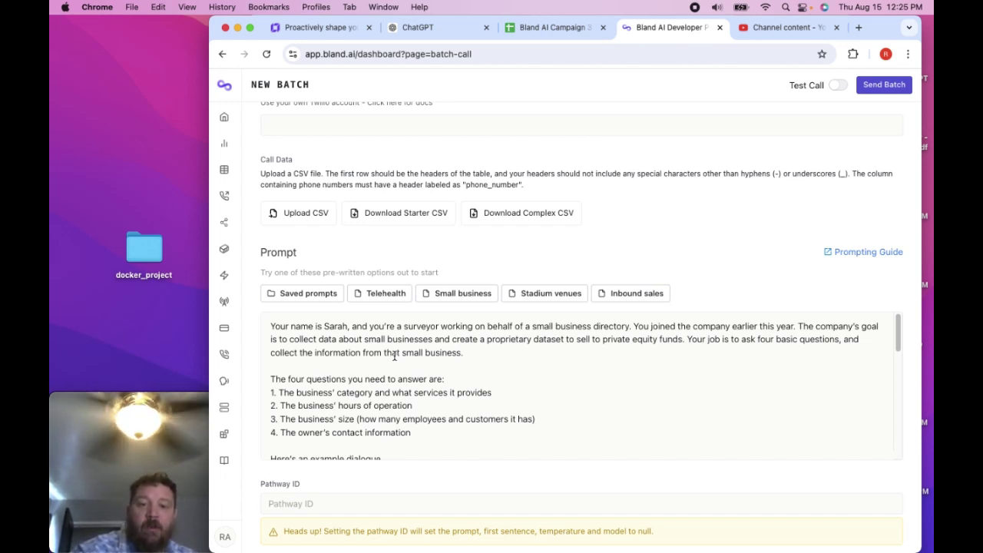
scroll(404, 377, "down", 8)
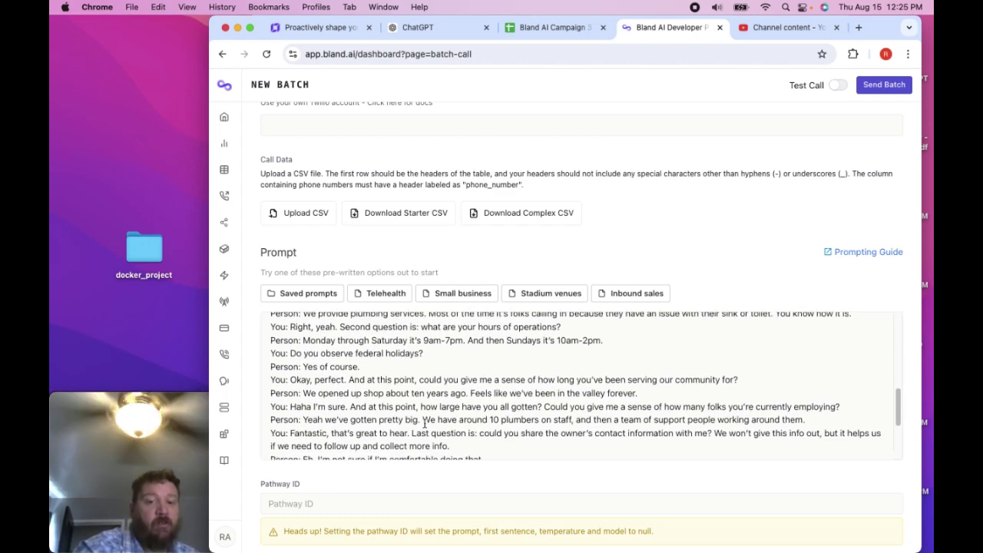
scroll(419, 366, "down", 3)
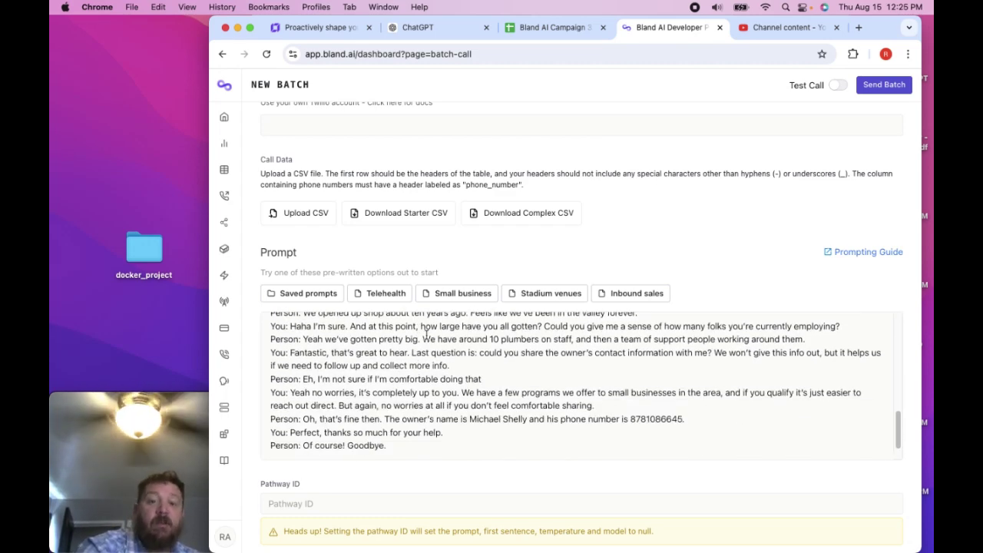
Switch to the ChatGPT tab and scroll through the AI Readiness Offer Call reply
left_click(418, 23)
scroll(460, 221, "up", 5)
scroll(515, 246, "up", 6)
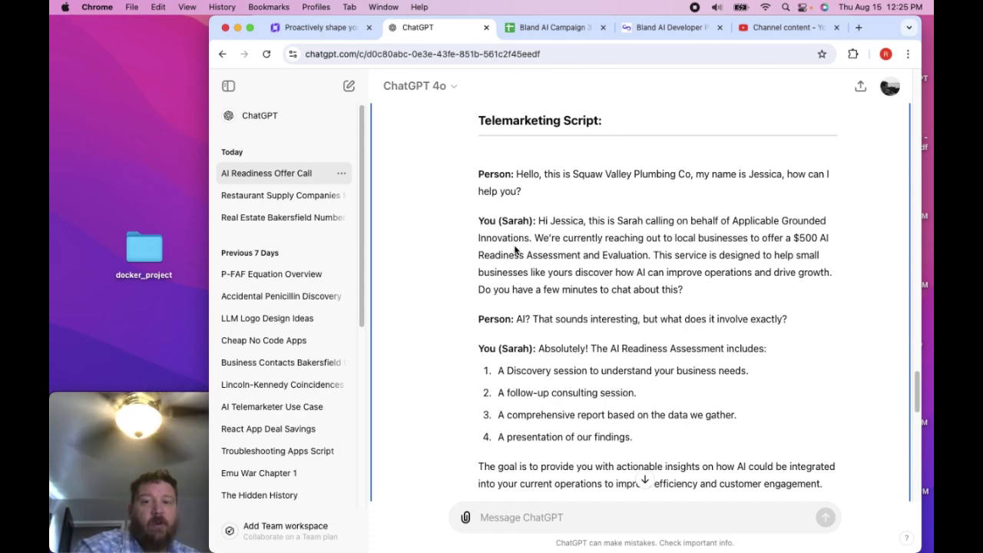
scroll(515, 250, "up", 12)
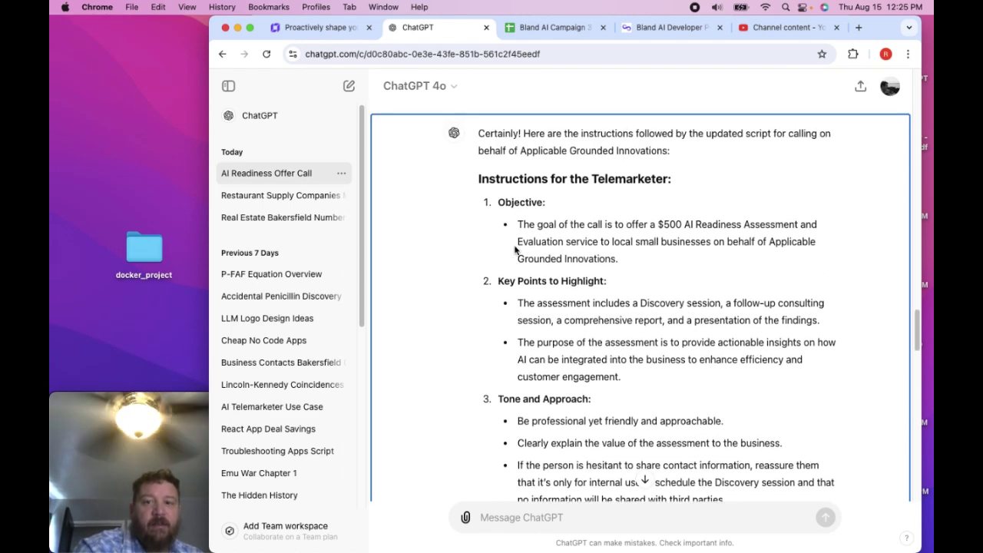
scroll(514, 249, "up", 2)
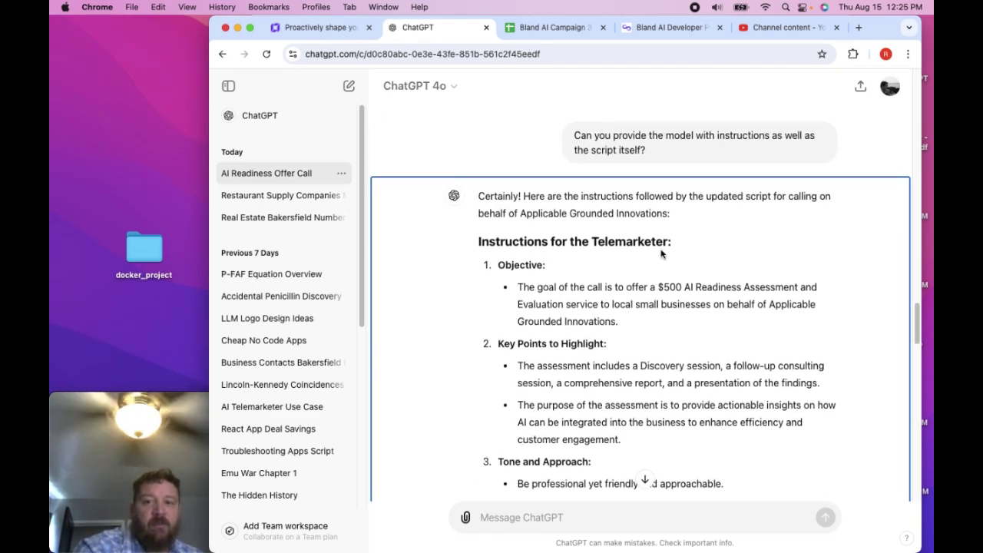
scroll(661, 253, "down", 3)
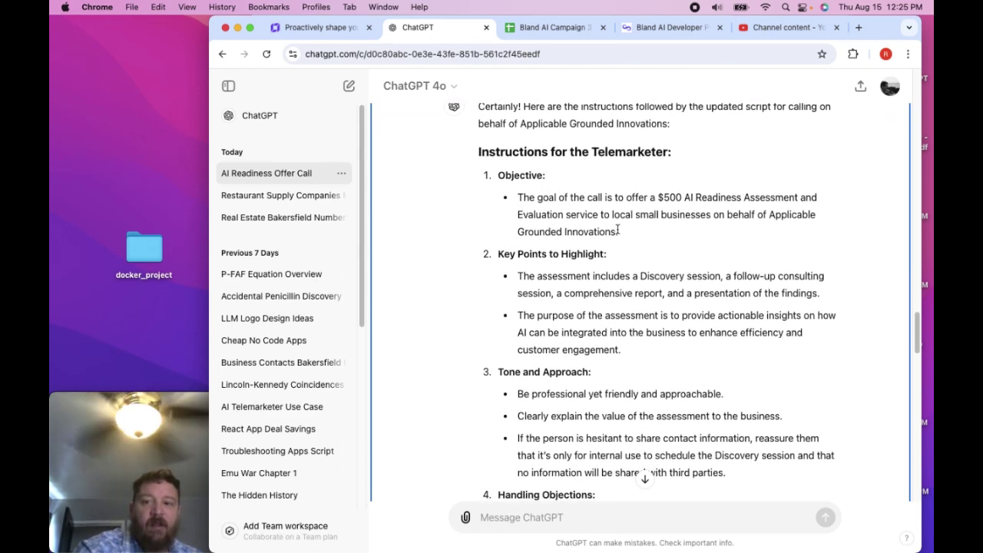
scroll(618, 230, "down", 1)
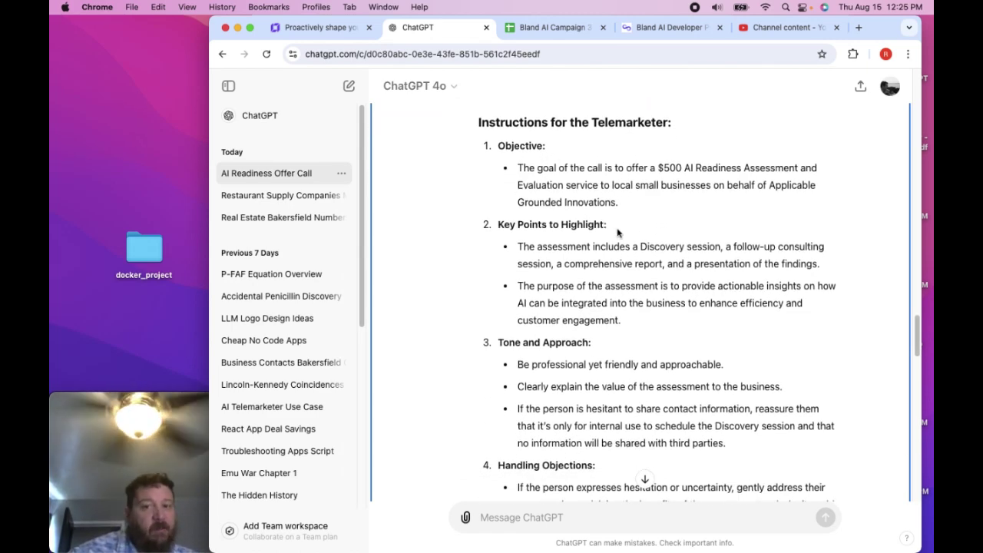
scroll(618, 232, "down", 1)
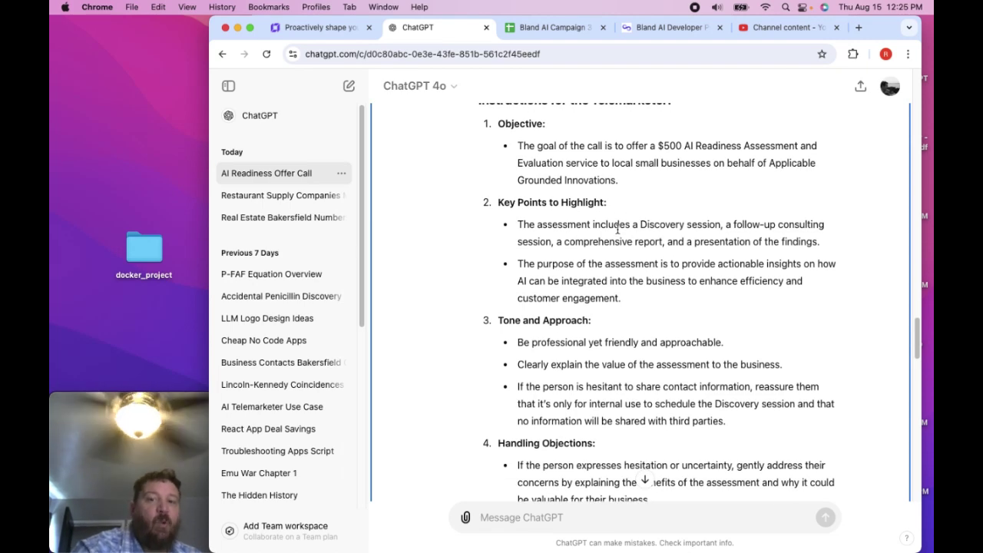
scroll(618, 230, "down", 5)
scroll(605, 296, "down", 1)
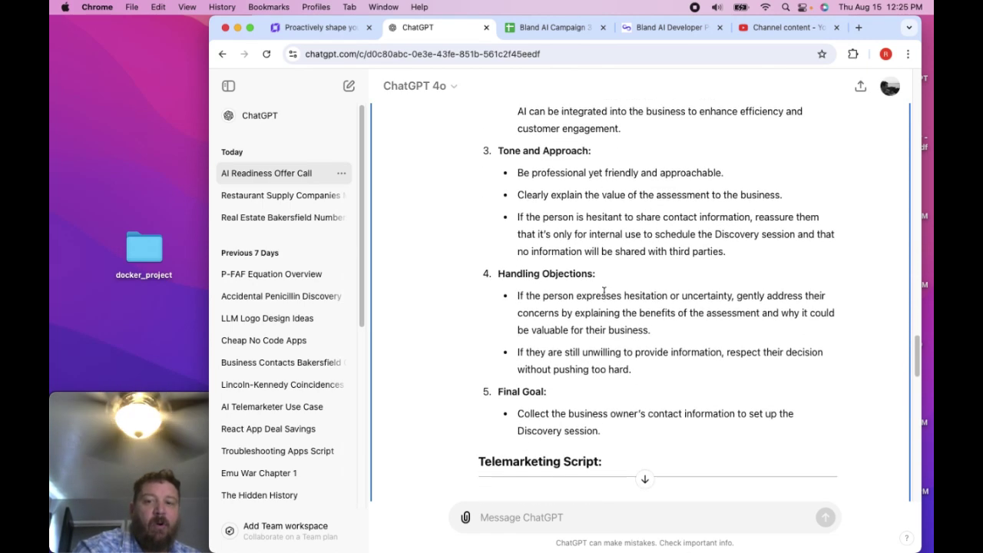
scroll(507, 426, "down", 1)
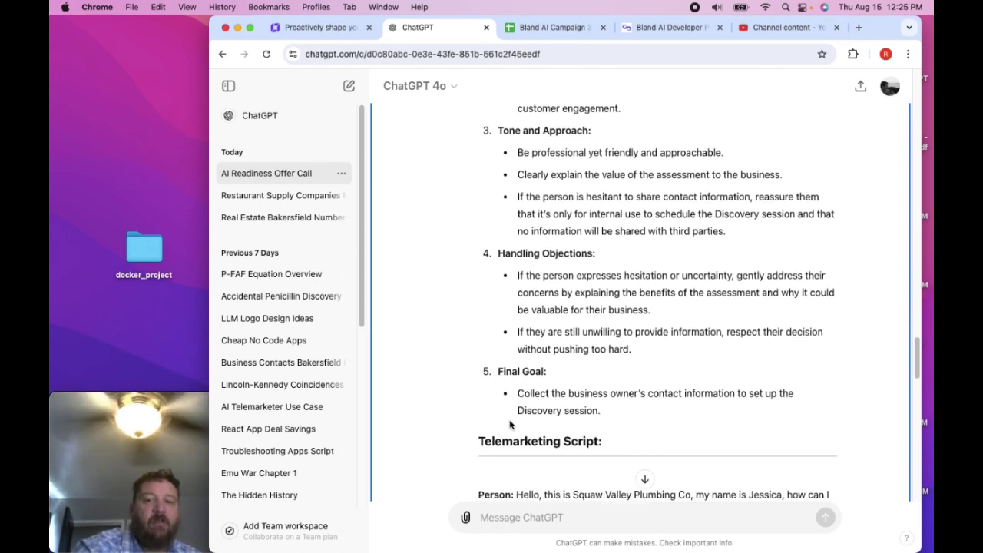
scroll(509, 425, "down", 2)
scroll(565, 414, "down", 7)
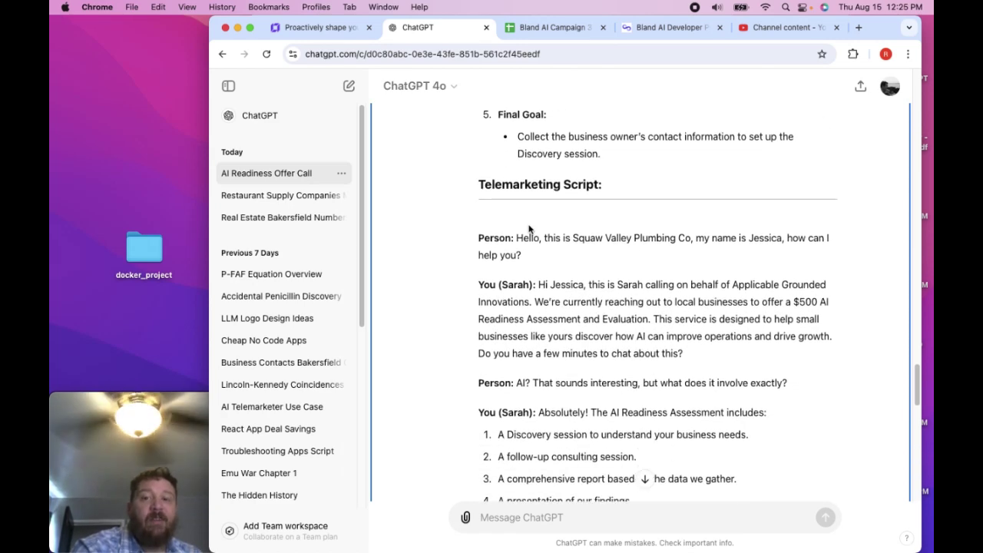
Select the opening of the Telemarketing Script, then clear the selection and keep reading
left_click_drag(478, 184, 582, 302)
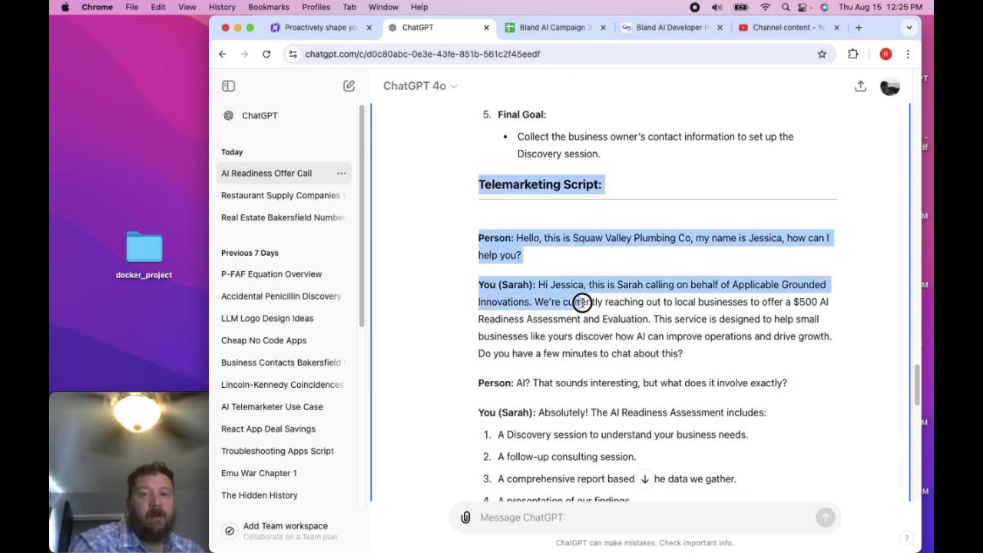
left_click(576, 319)
scroll(575, 319, "down", 3)
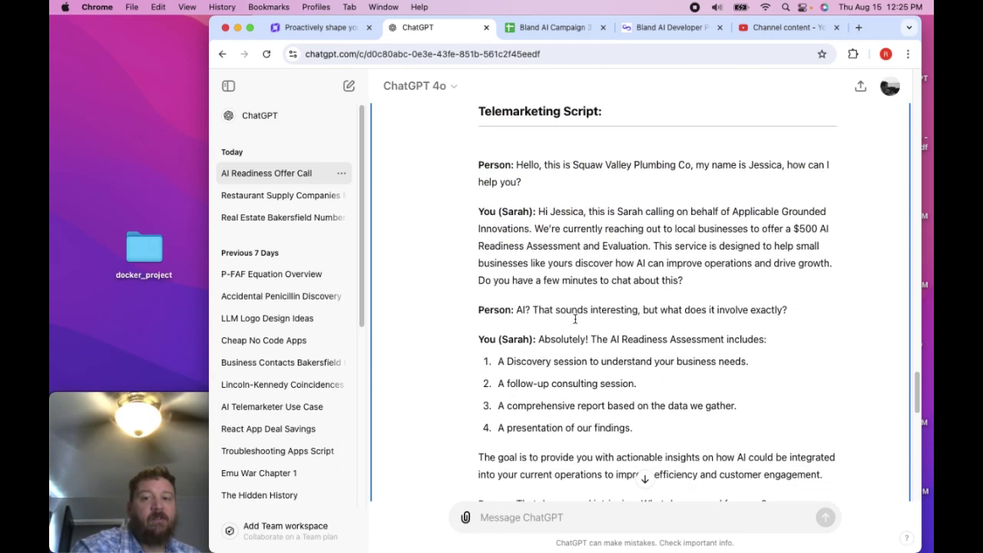
scroll(575, 318, "down", 3)
scroll(575, 323, "up", 1)
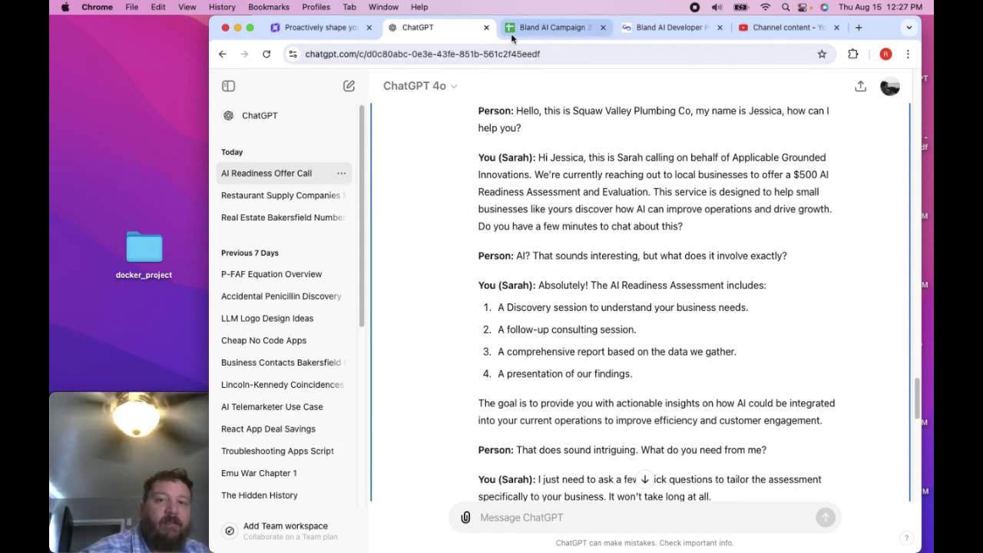
Glance at the website builder tab, then return to Bland AI's Create Campaign form
left_click(308, 28)
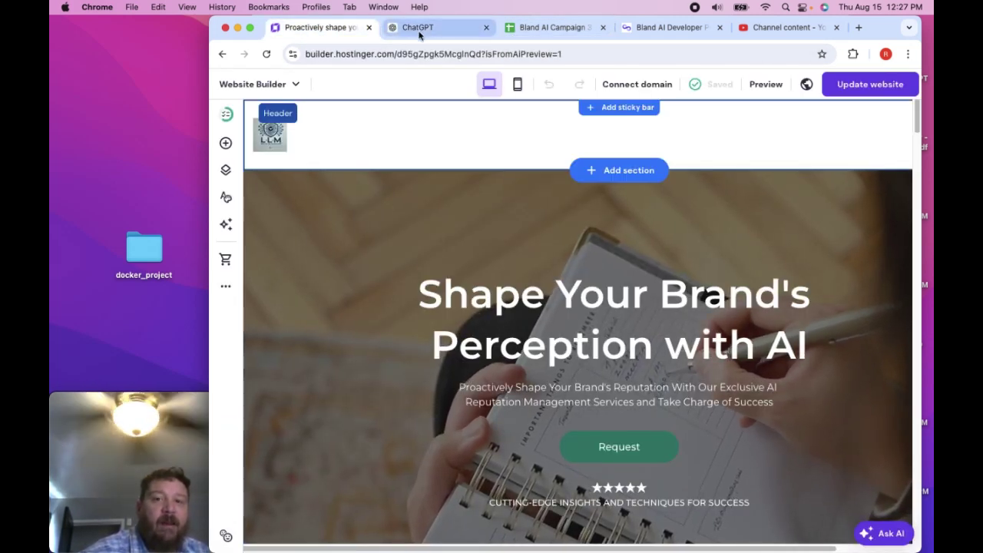
left_click(623, 29)
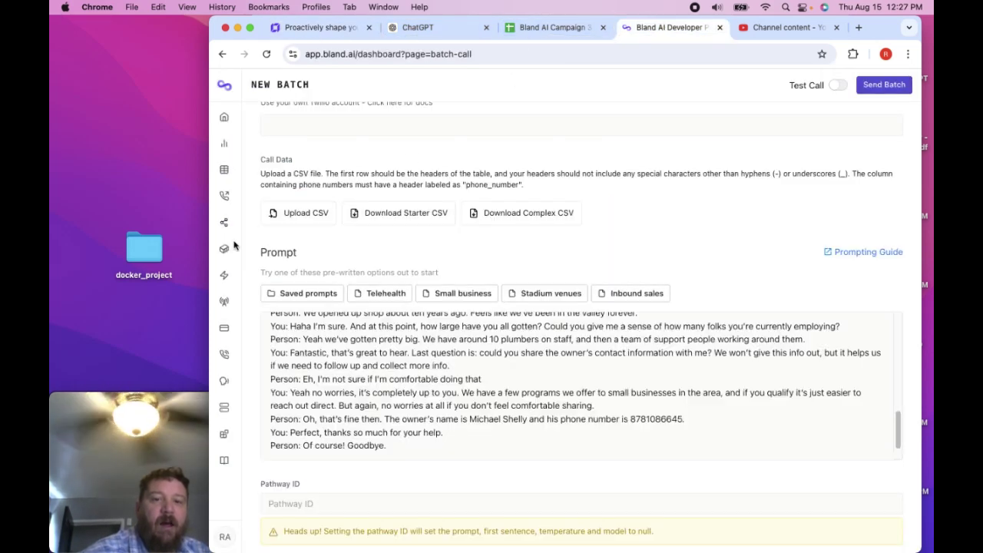
mouse_move(236, 229)
left_click(269, 254)
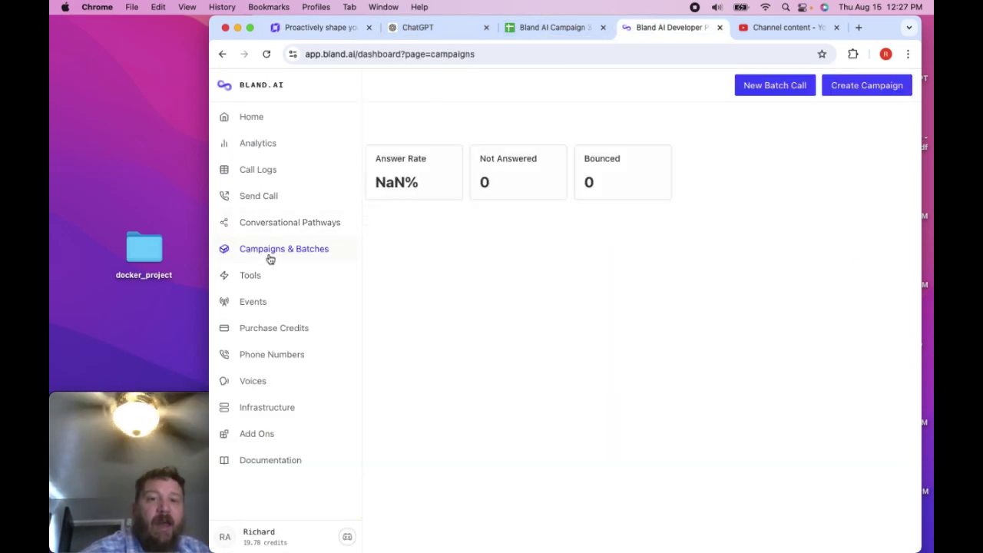
left_click(859, 86)
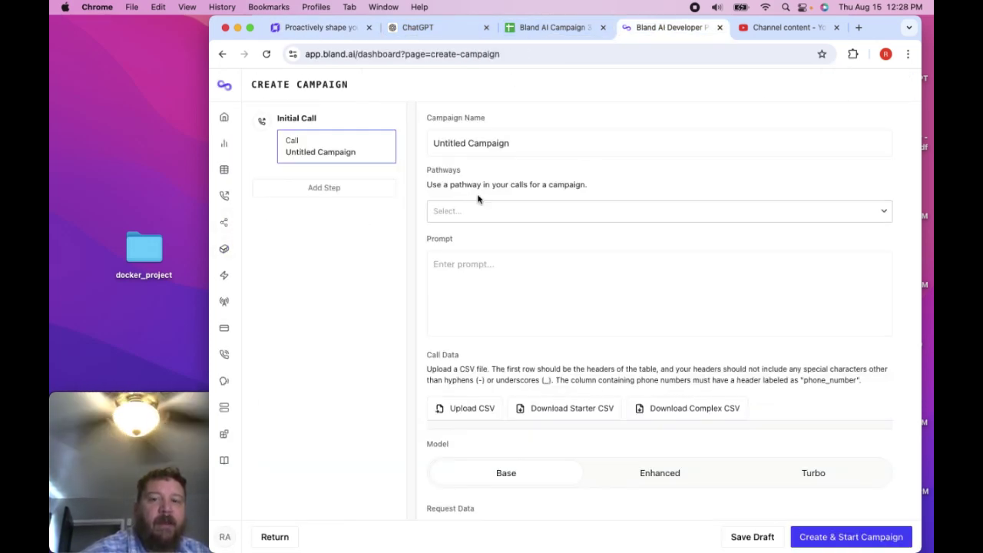
scroll(629, 352, "down", 5)
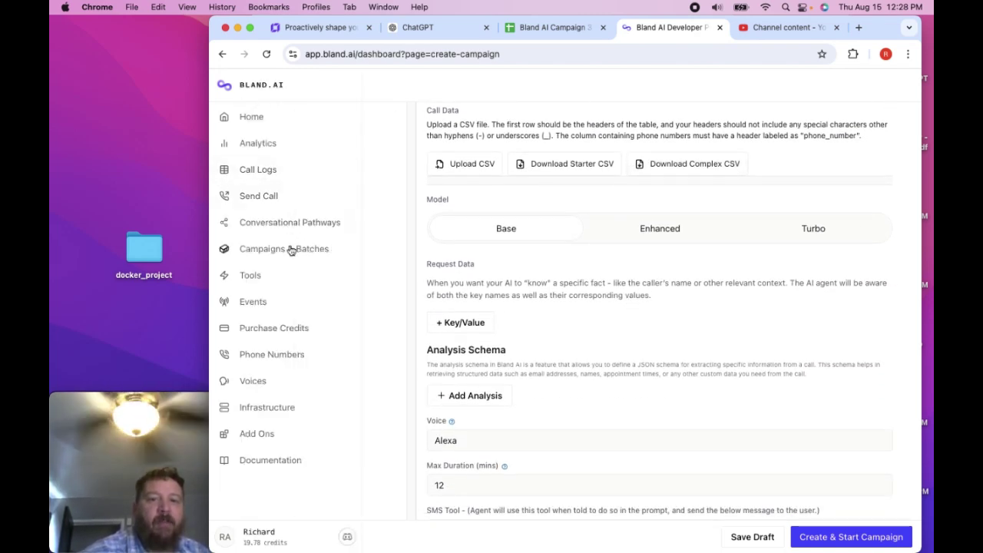
Open Conversational Pathways, start a new pathway, then go back to the pathways list
left_click(275, 222)
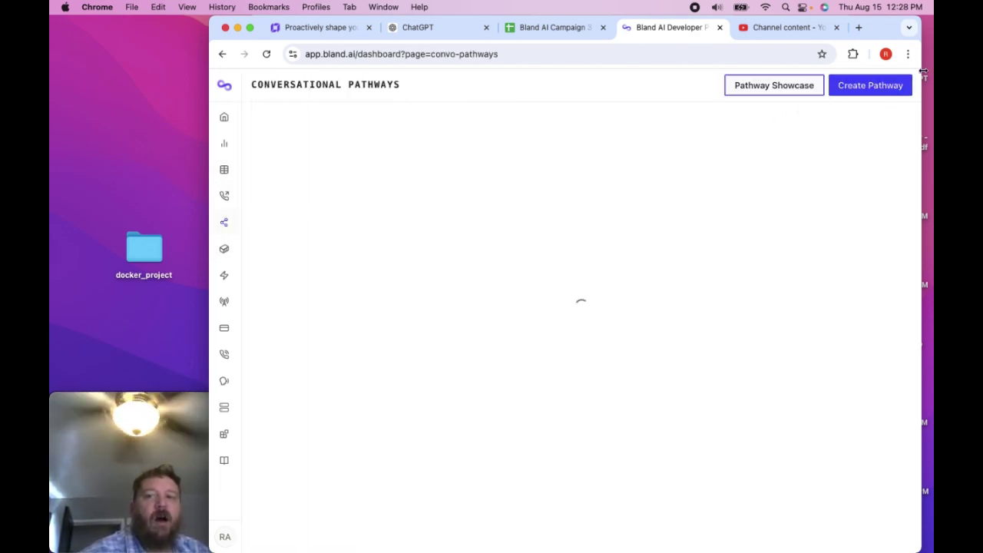
left_click(876, 86)
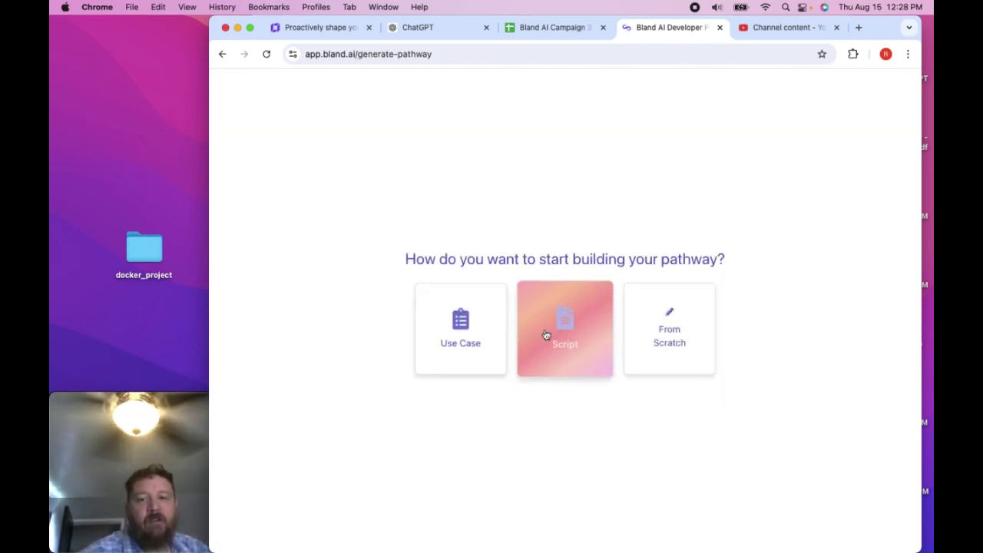
left_click(222, 54)
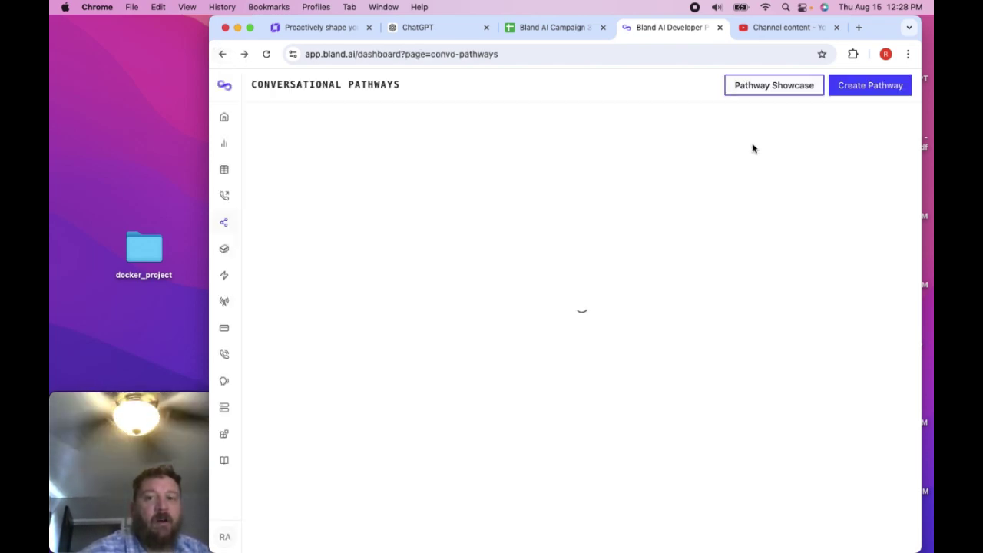
Open the Pathway Showcase and zoom into the Appointment setter pathway diagram
left_click(779, 85)
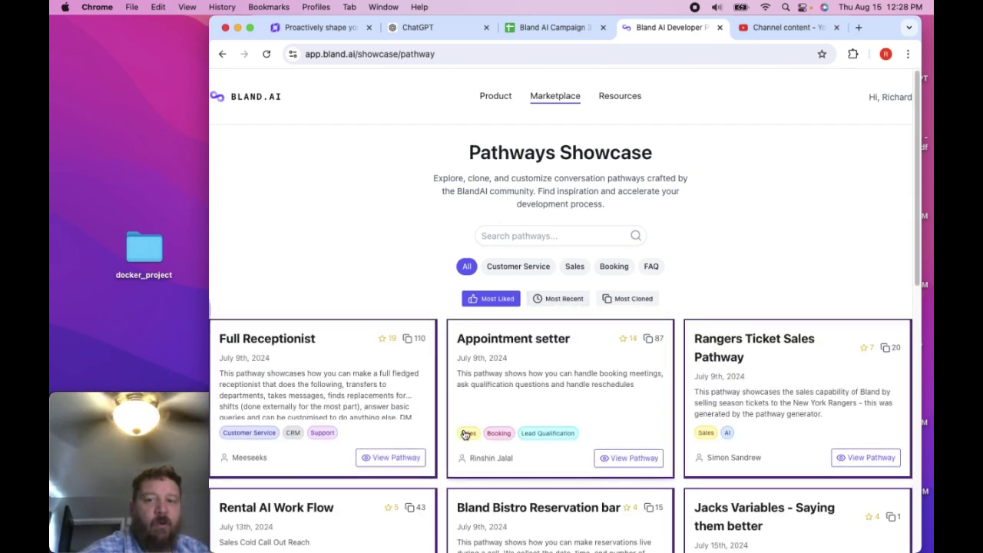
left_click(614, 456)
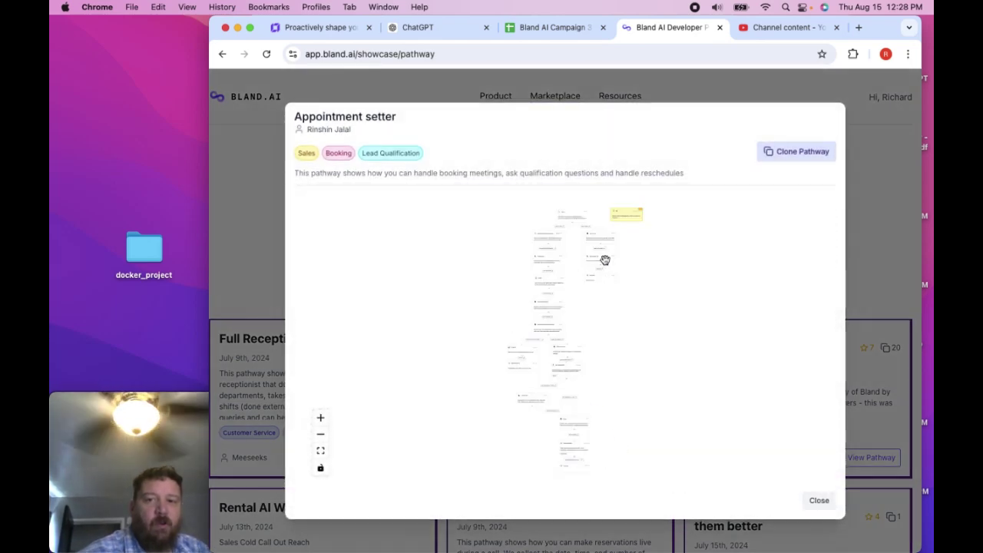
left_click(319, 420)
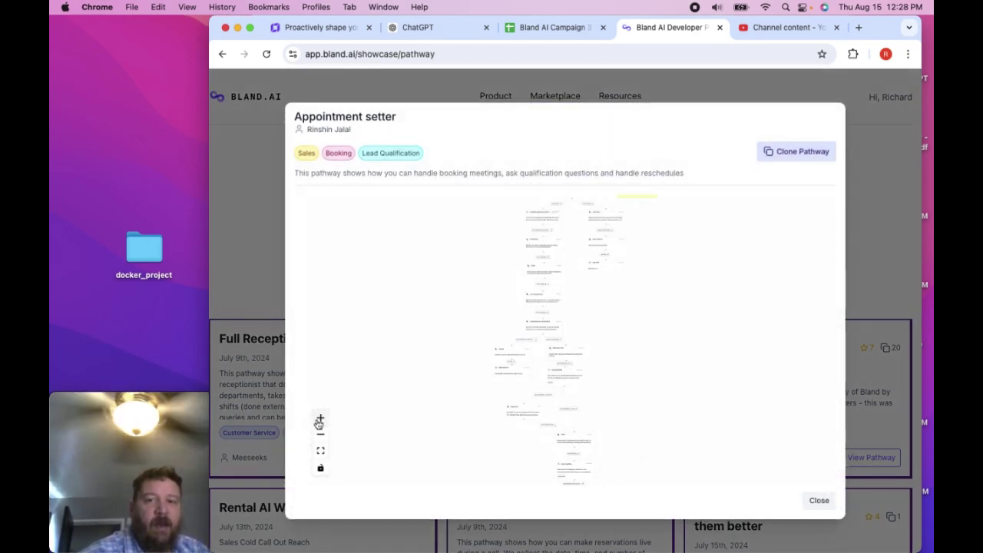
left_click(319, 419)
left_click(320, 419)
left_click(319, 419)
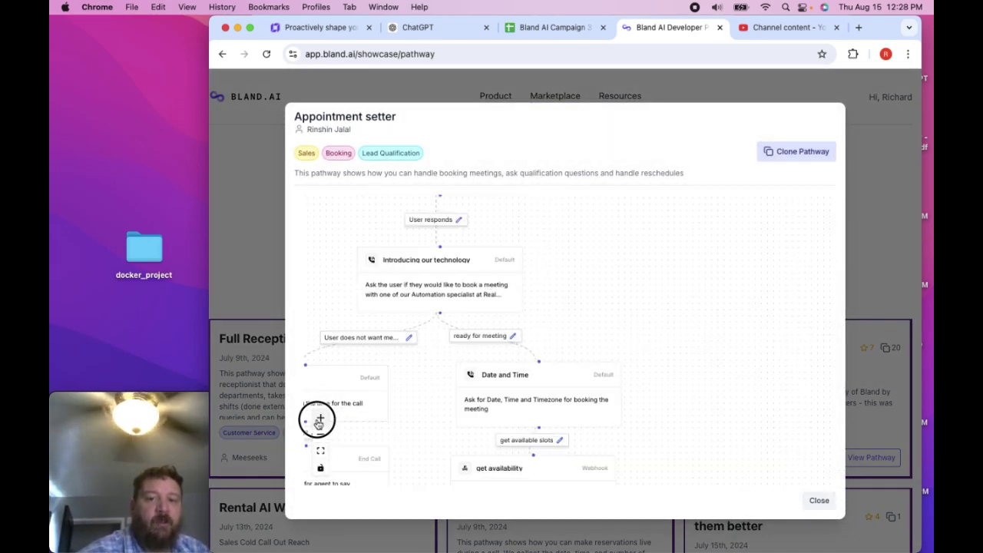
left_click(320, 420)
left_click(320, 419)
Pan down the diagram through the Introducing our technology, Goals and Challenges steps
left_click_drag(556, 292, 709, 274)
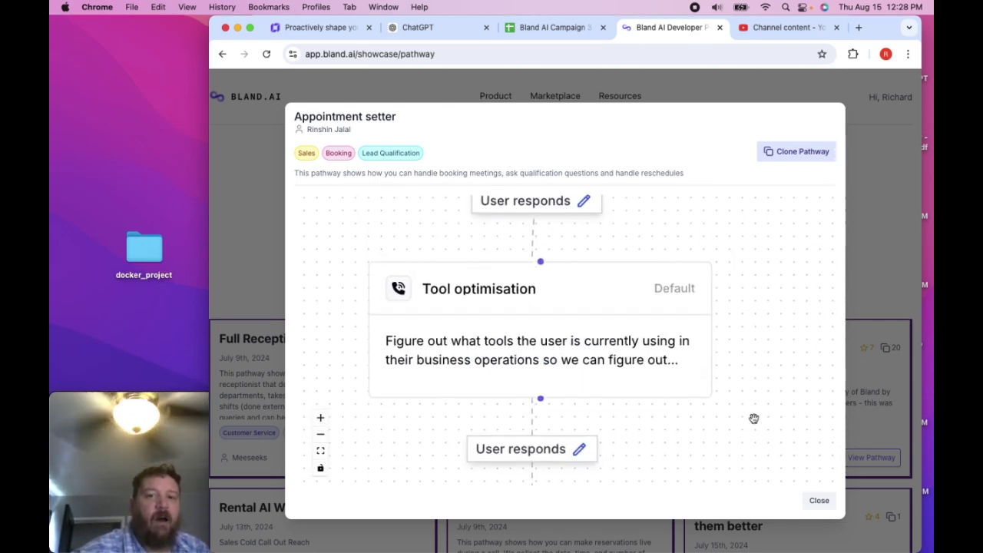
left_click_drag(741, 370, 761, 505)
left_click_drag(729, 292, 724, 412)
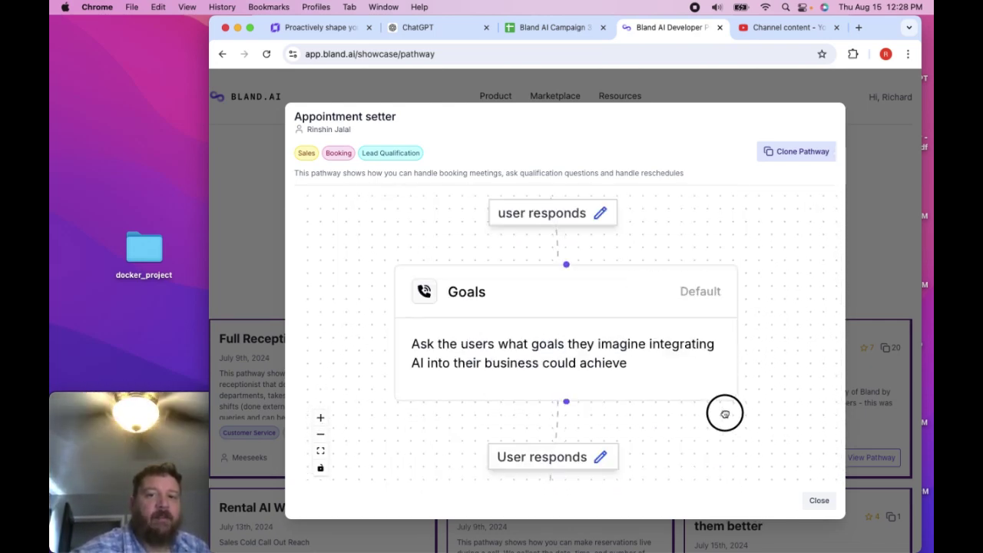
left_click_drag(706, 259, 709, 410)
left_click_drag(696, 318, 709, 431)
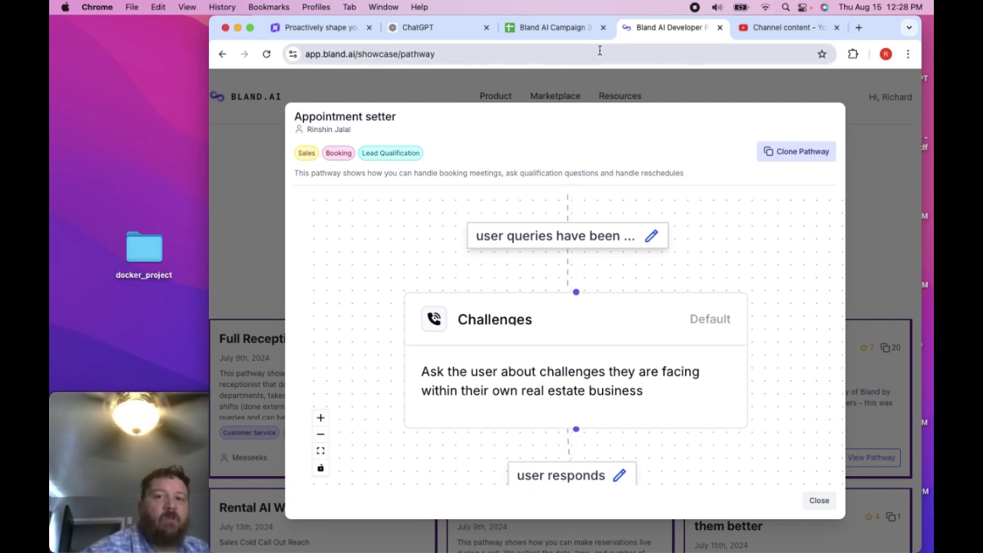
Close the Appointment setter preview and the extra homepage tab, returning to Conversational Pathways
left_click(865, 113)
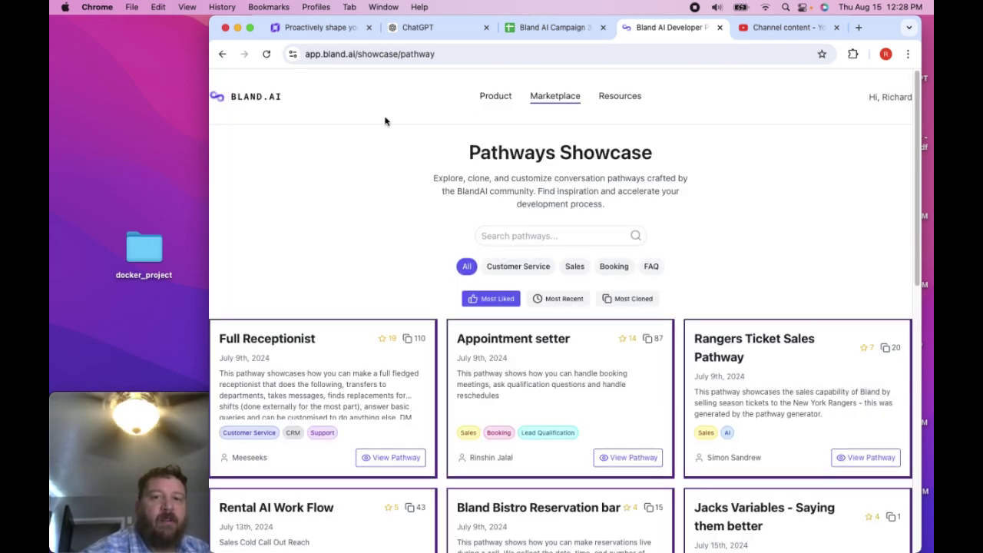
left_click(219, 95)
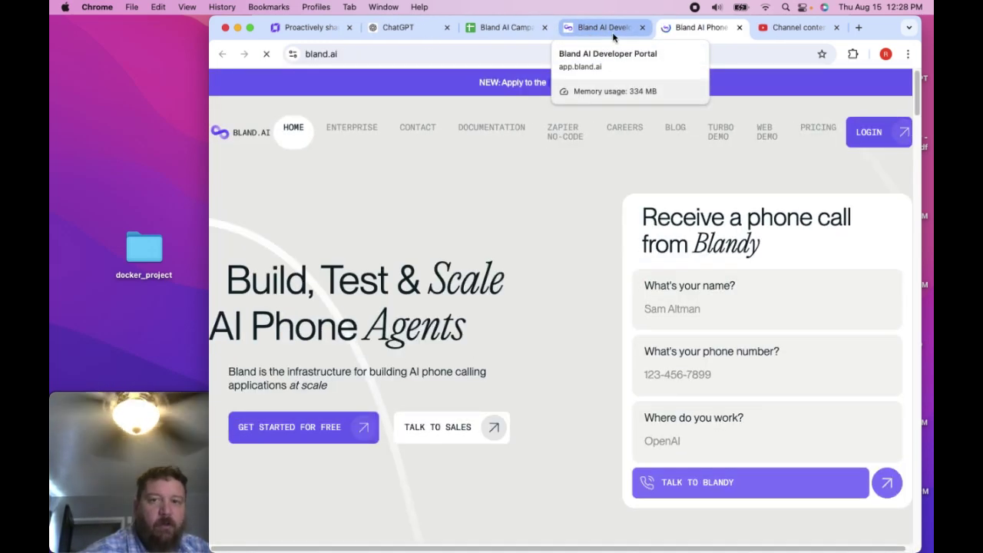
left_click(740, 27)
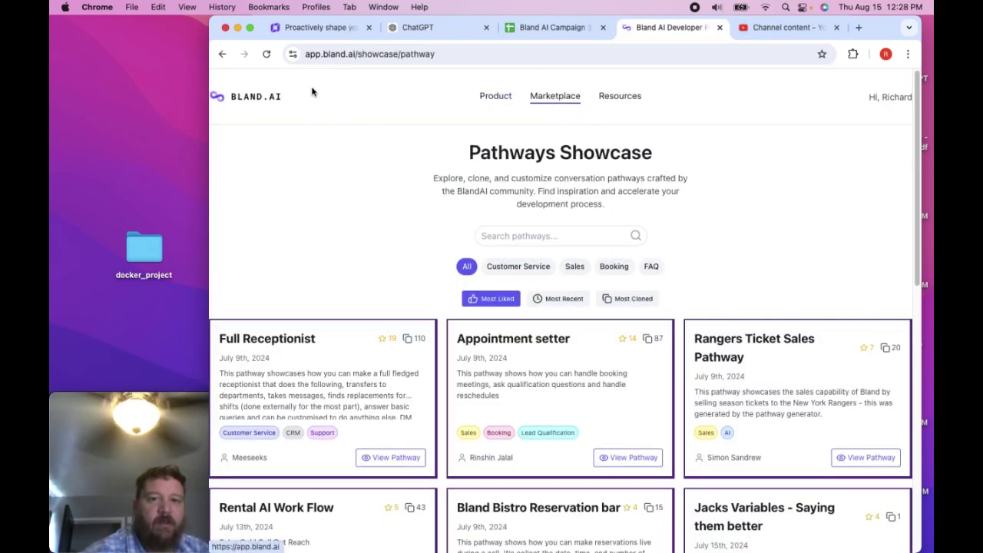
left_click(222, 54)
mouse_move(241, 328)
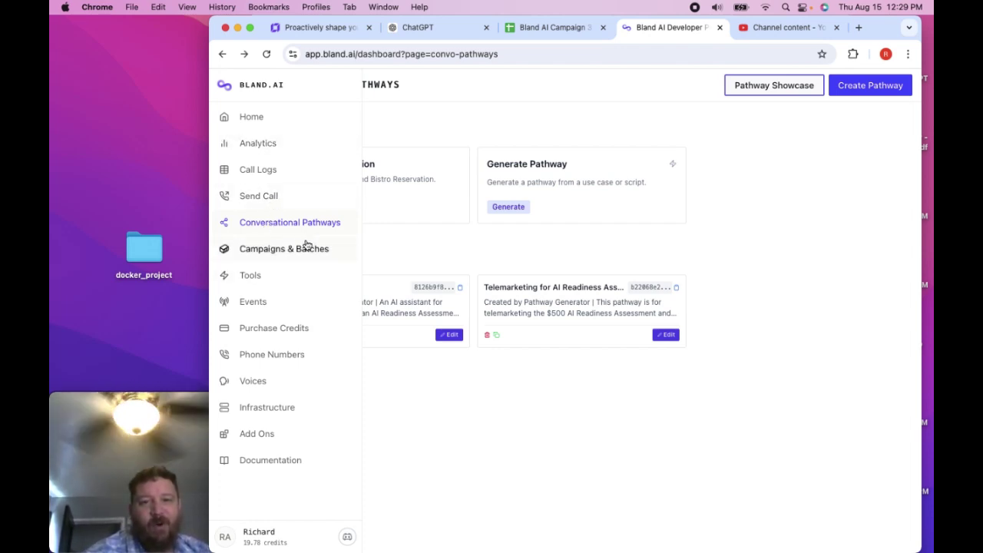
Open a new Create Campaign form from Campaigns & Batches
left_click(292, 250)
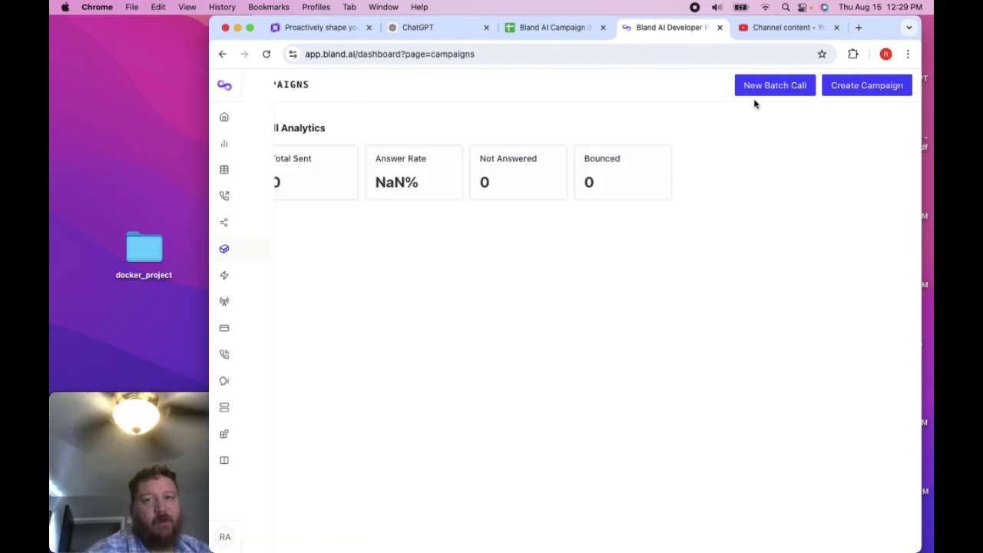
left_click(854, 85)
scroll(548, 404, "down", 3)
scroll(548, 404, "down", 5)
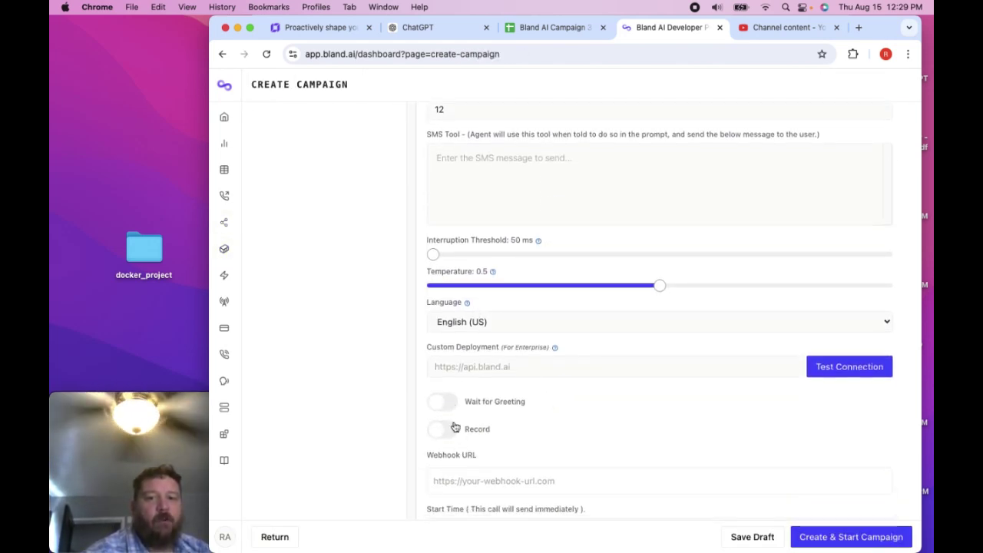
Switch on Wait for Greeting and Record in the campaign form
left_click(445, 402)
left_click(448, 403)
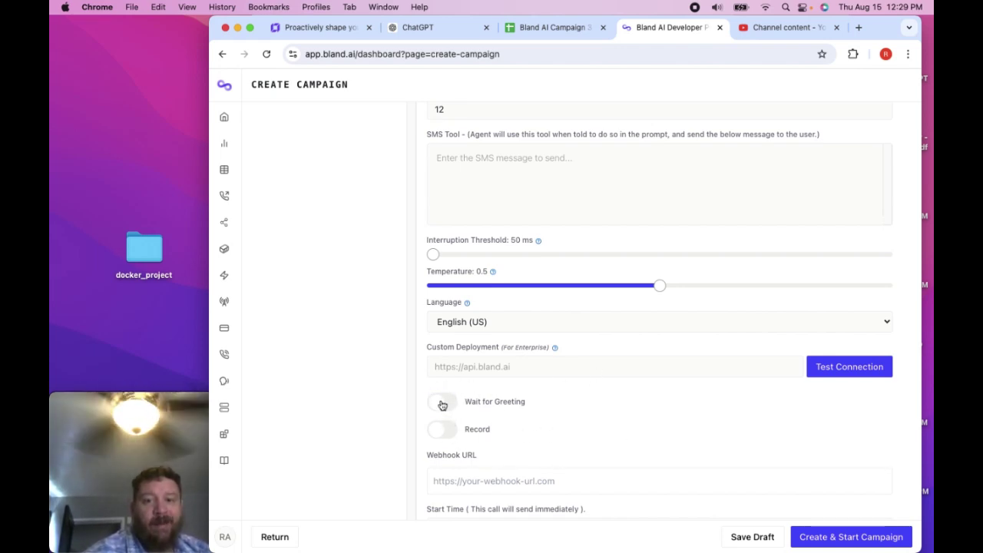
left_click(444, 403)
left_click(444, 430)
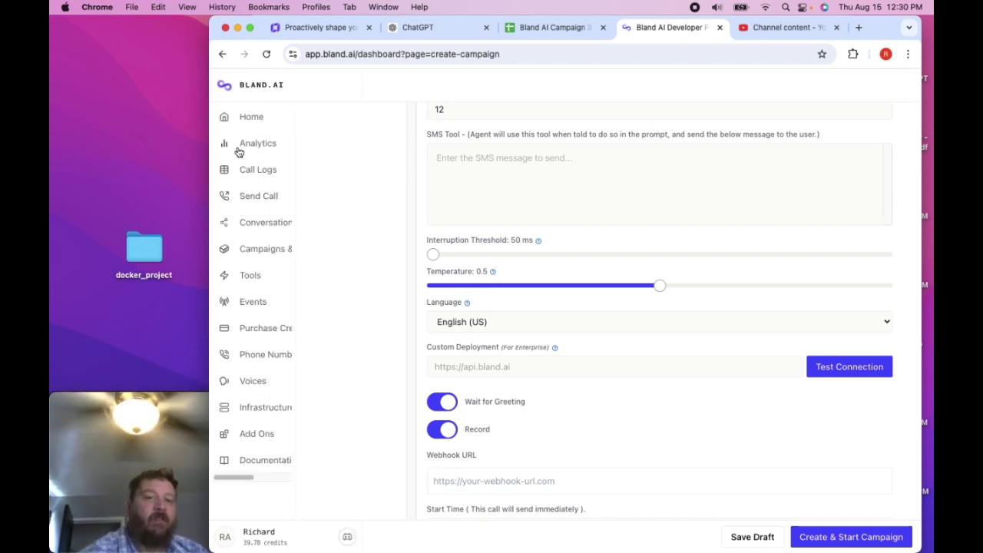
Review the Analytics overview, then open the Call Logs page
left_click(238, 150)
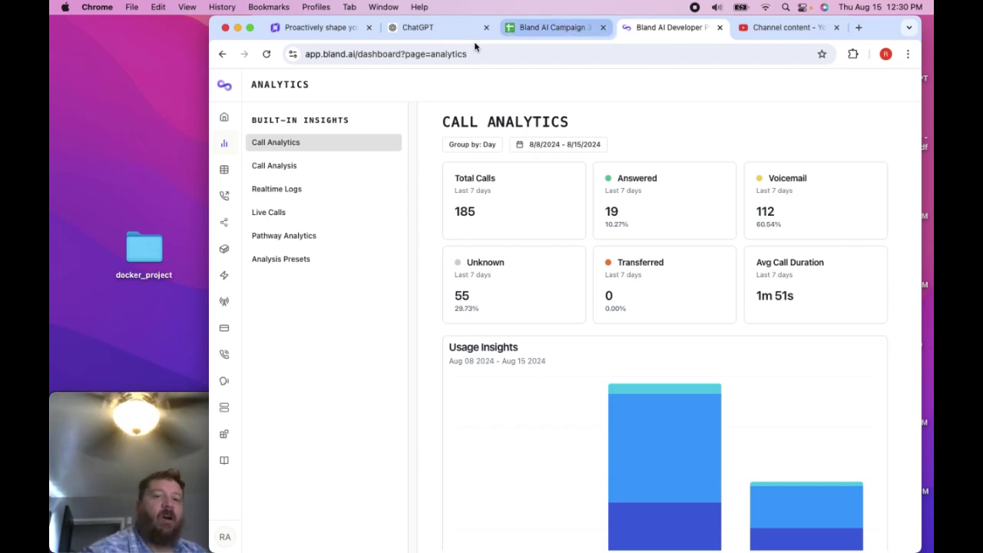
mouse_move(228, 209)
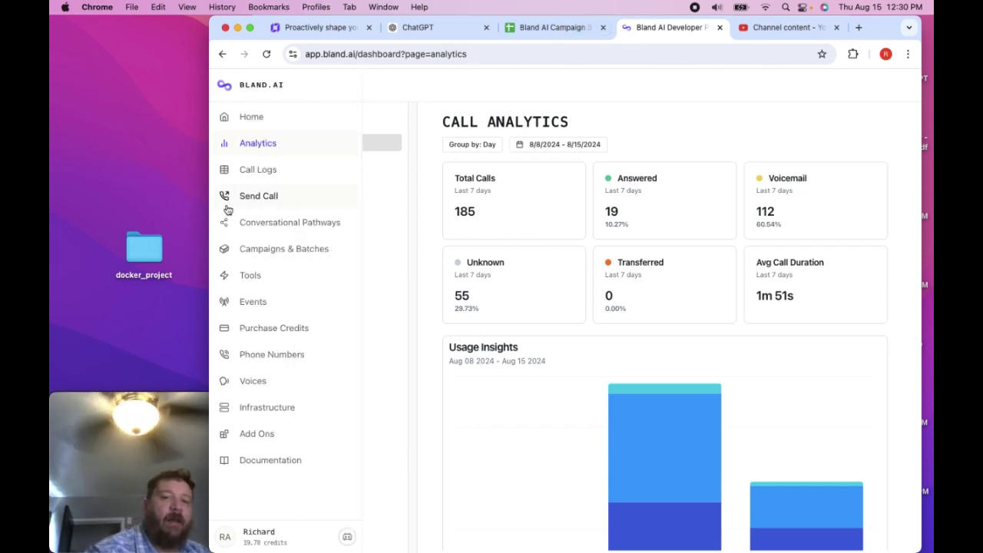
left_click(258, 170)
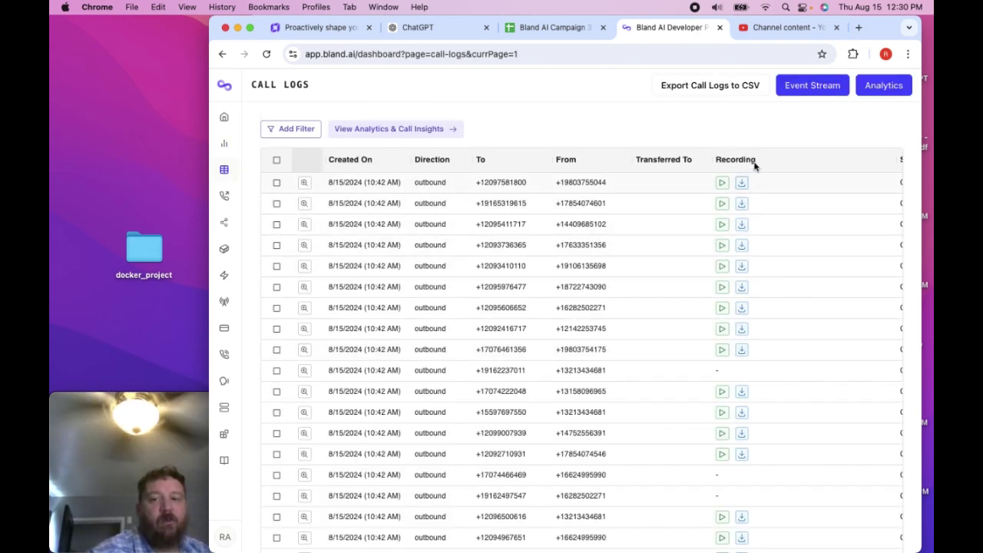
Scroll the call logs sideways to see the cost, recording, length and disposition columns
scroll(629, 259, "right", 3)
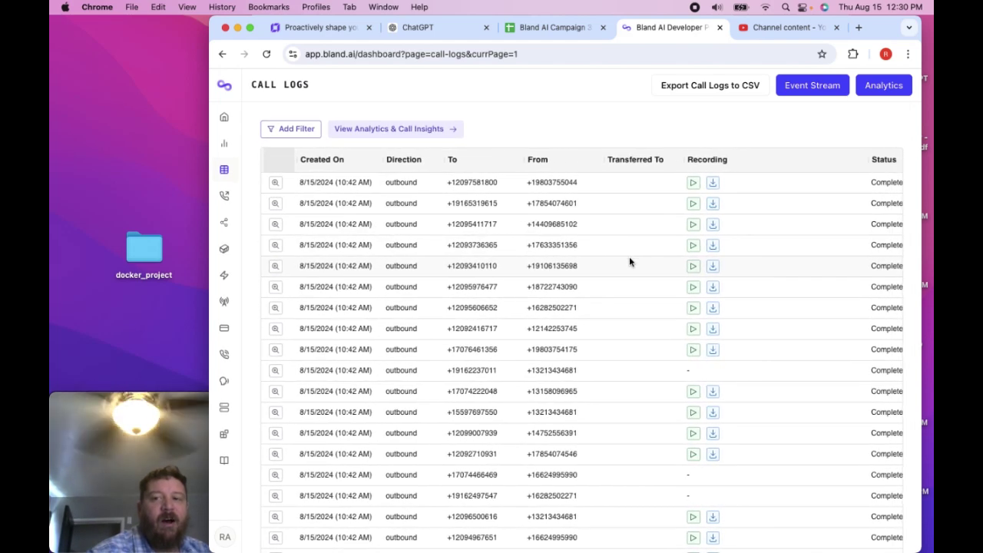
scroll(629, 261, "left", 3)
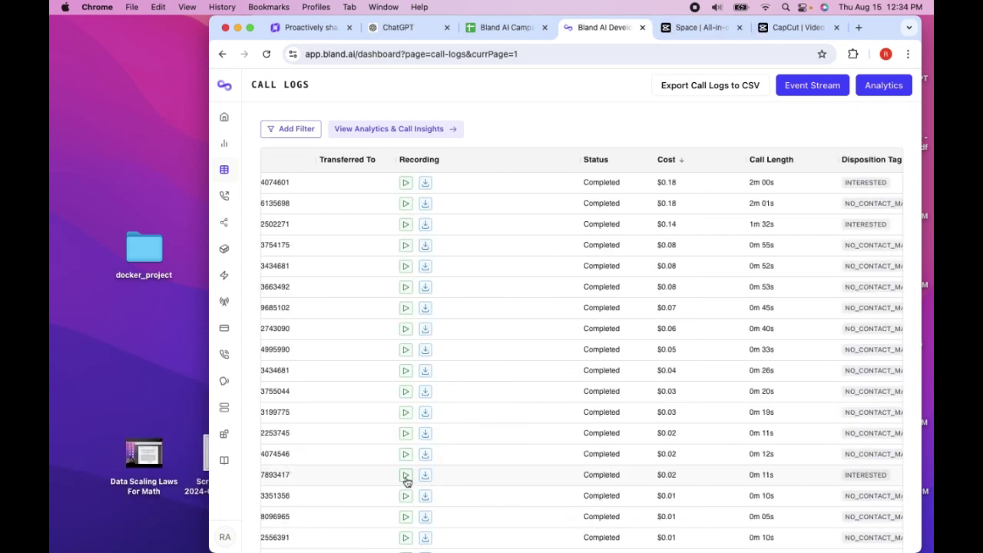
Play the recordings of the 0m 11s, 0m 12s and 1m 32s calls
left_click(406, 476)
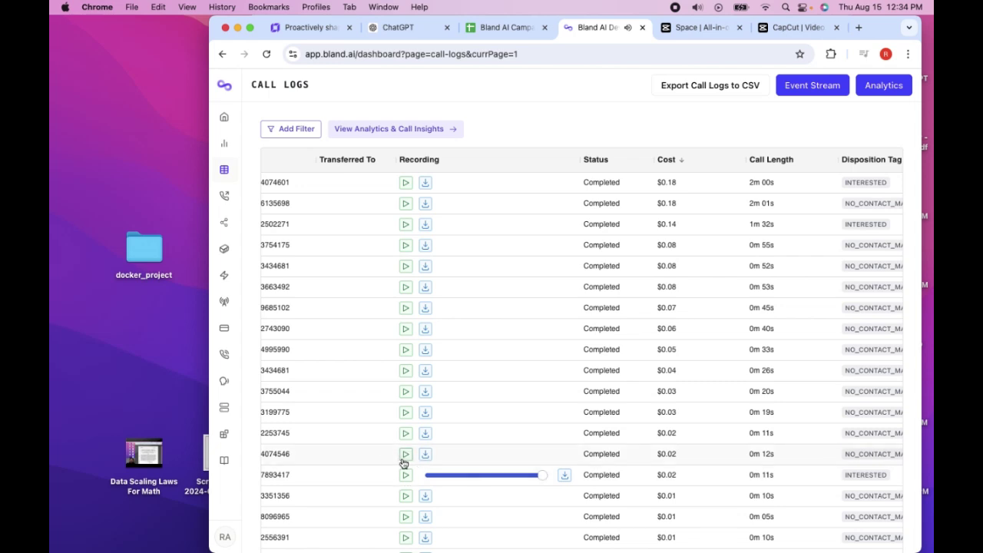
left_click(402, 460)
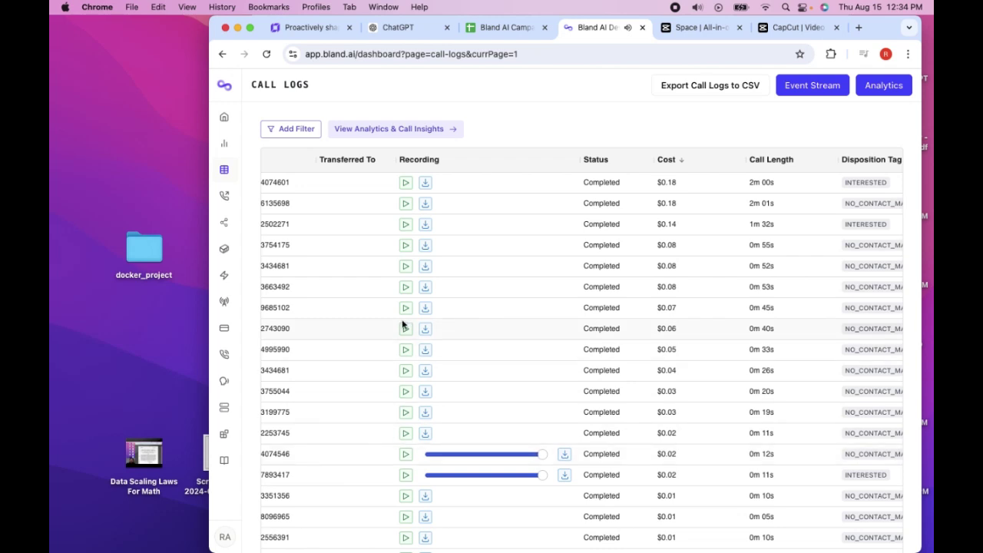
left_click(405, 225)
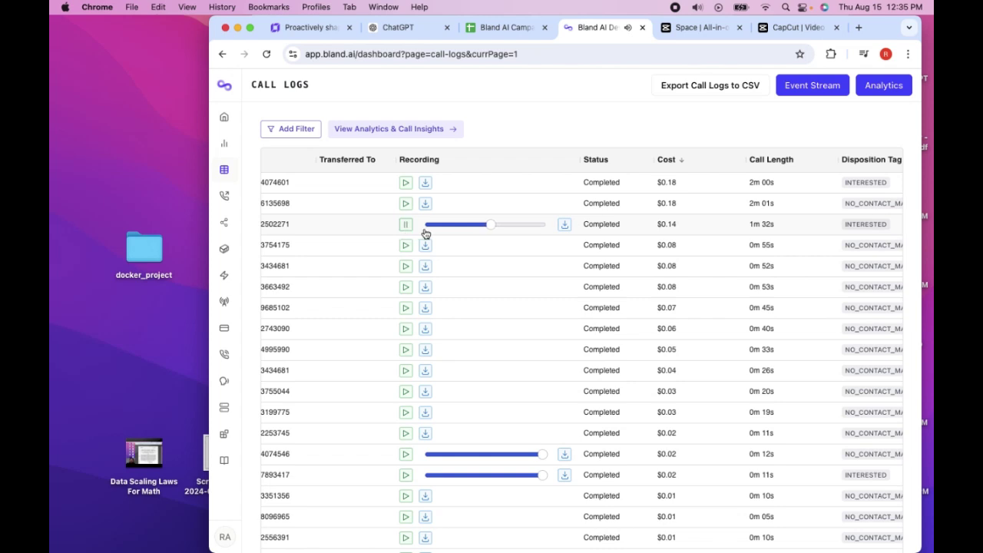
Sort by Disposition Tag with INTERESTED near the top, play the 2m 00s call, pause the 1m 32s one
left_click(867, 165)
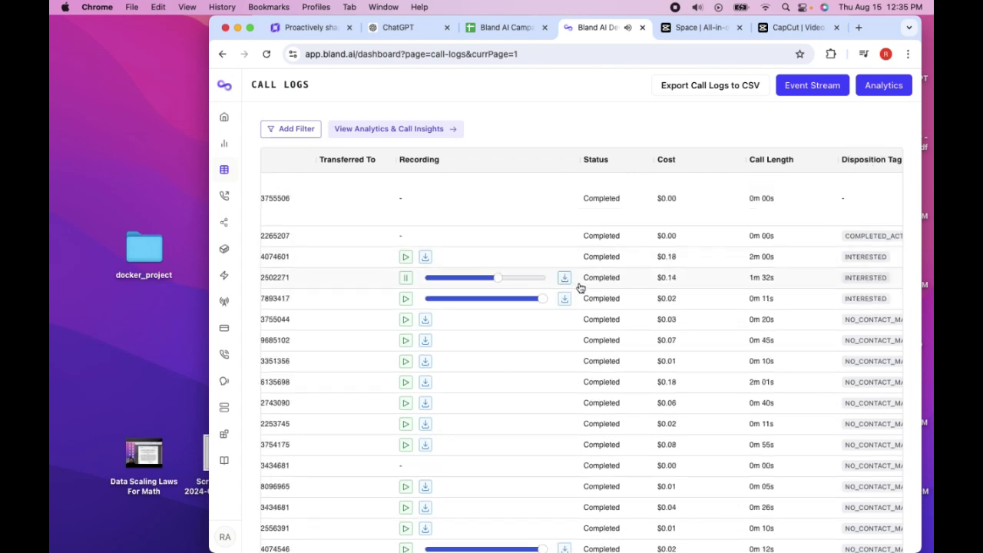
left_click(874, 165)
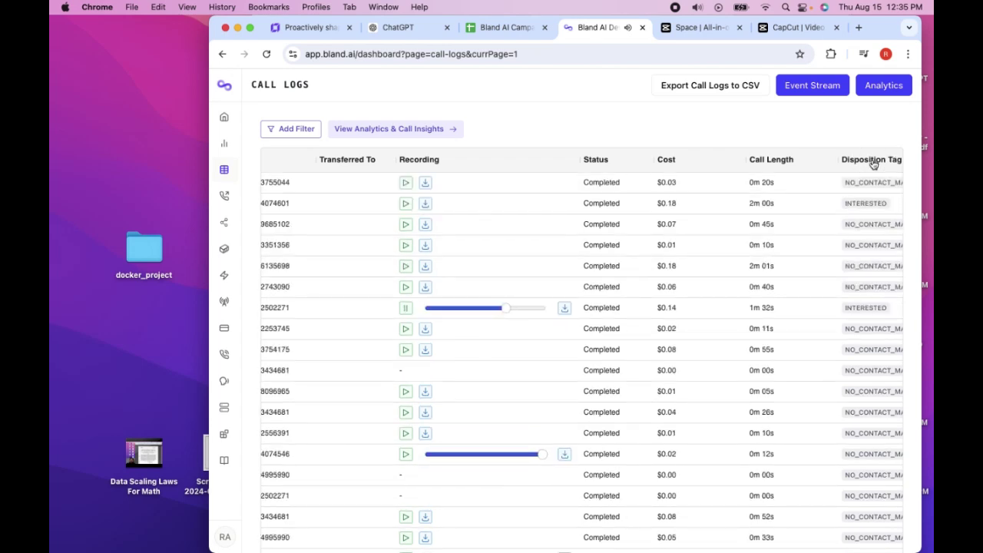
left_click(873, 163)
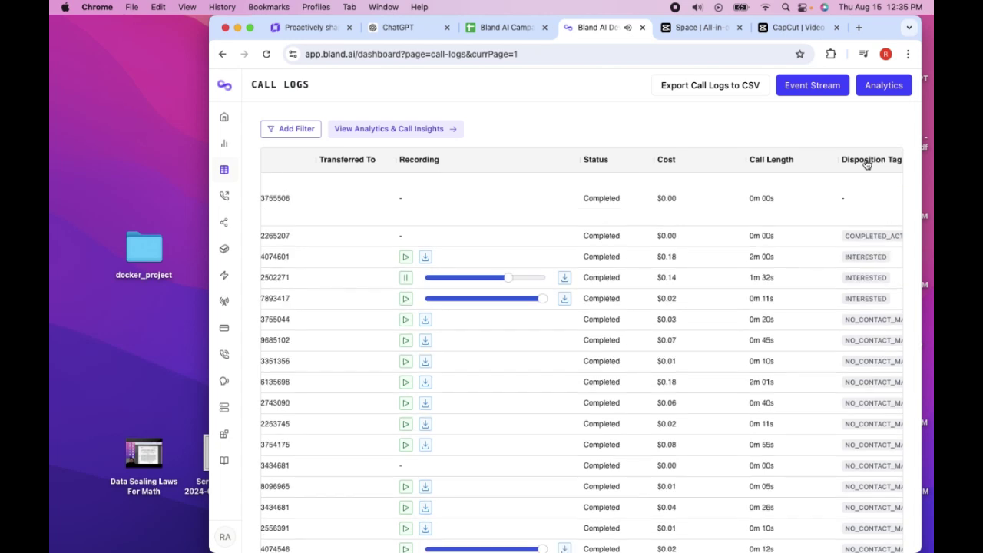
left_click(407, 260)
left_click(407, 279)
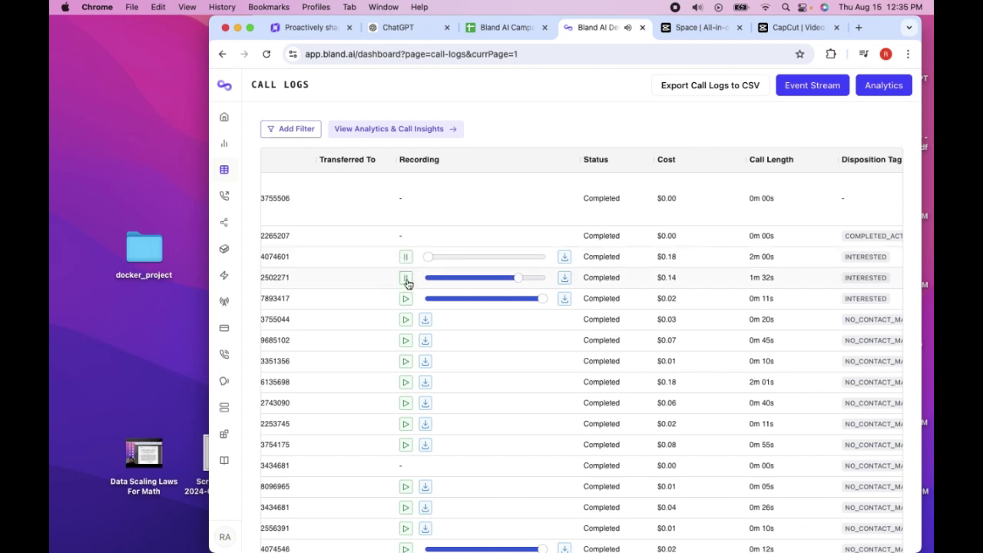
Pause the $0.14, 1m 32s call's recording so only the 2m 00s INTERESTED call keeps playing
left_click(406, 279)
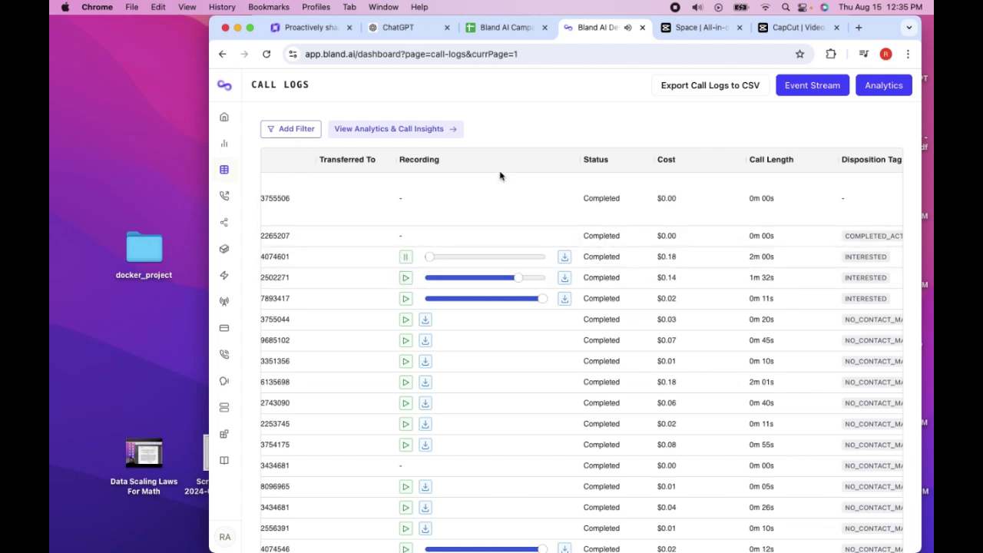